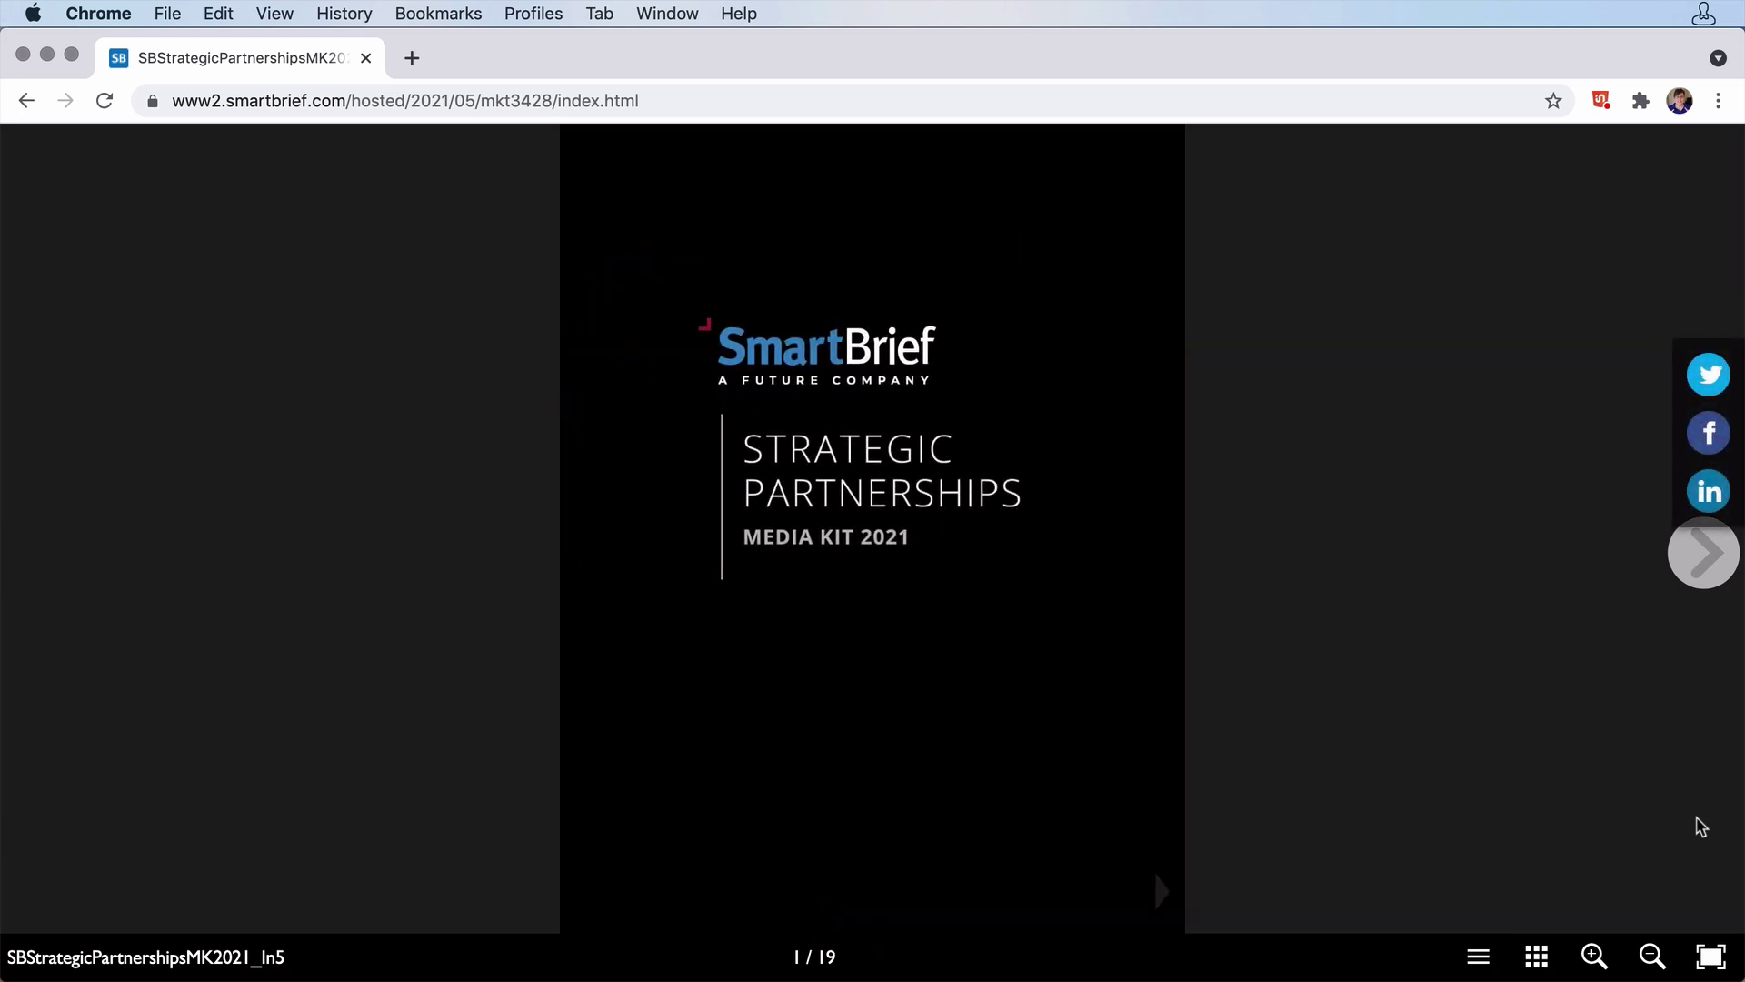
Show the media kit full screen and page forward to page 3, 'SmartBrief by the Numbers'.
{"action": "left_click", "coordinate": [1711, 957]}
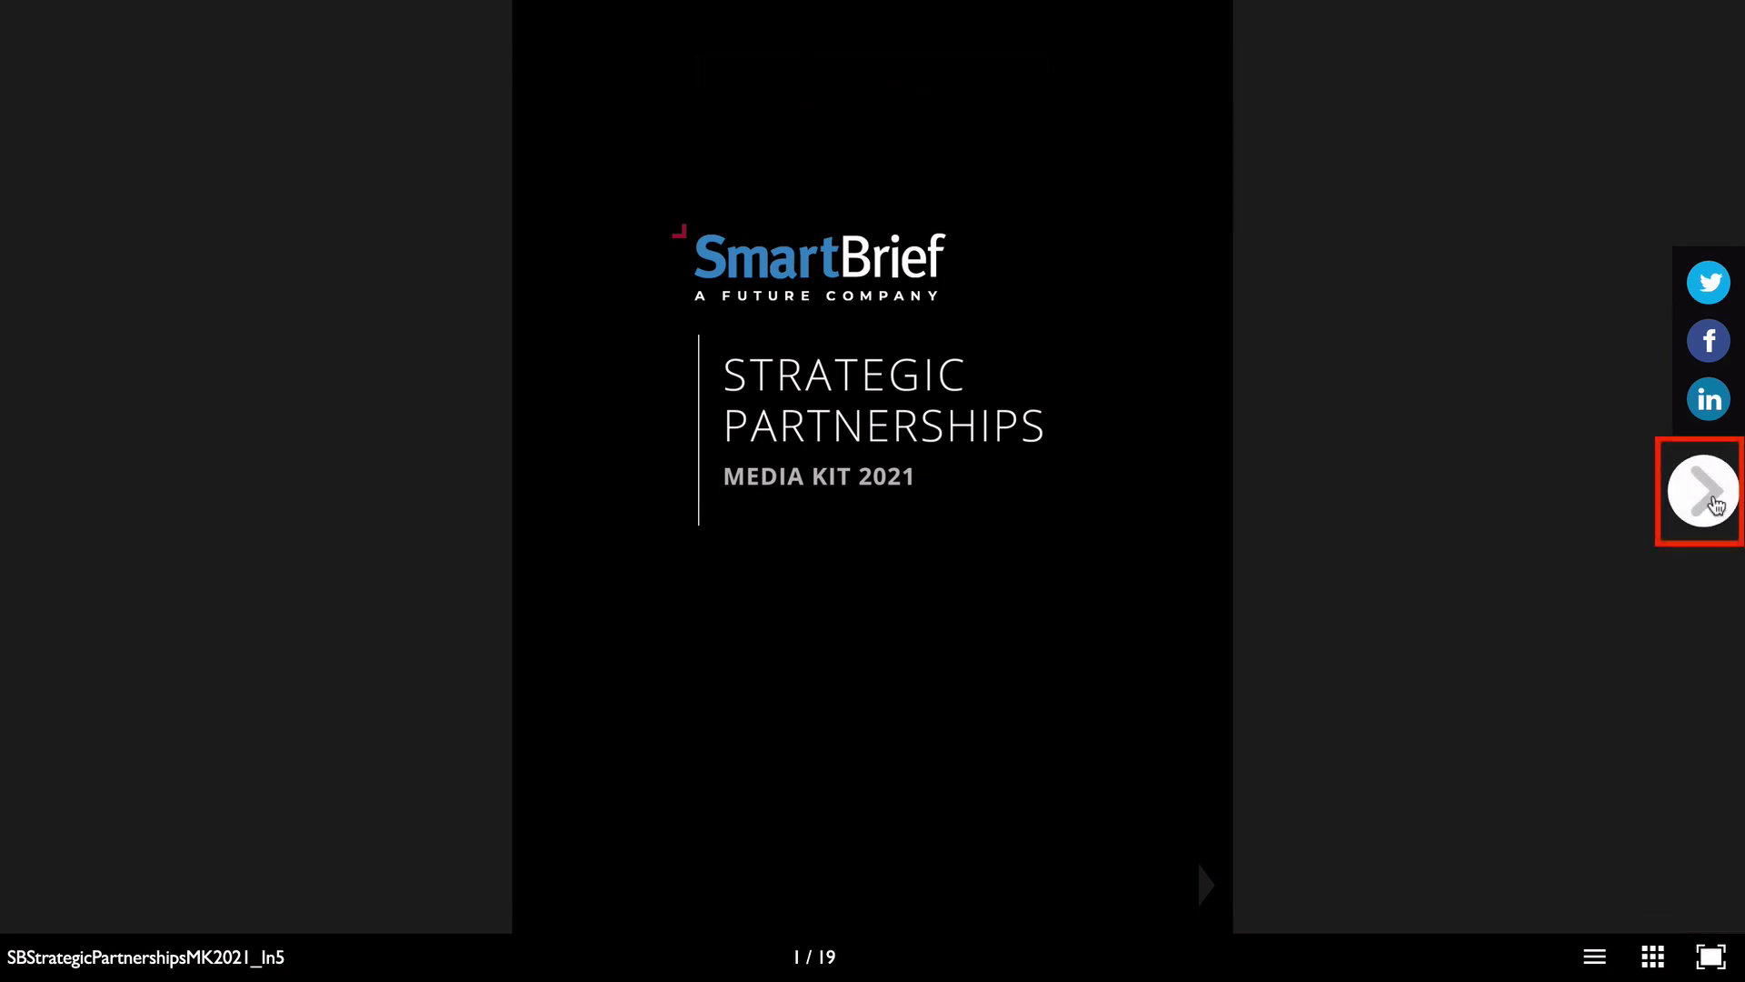
{"action": "left_click", "coordinate": [1707, 496]}
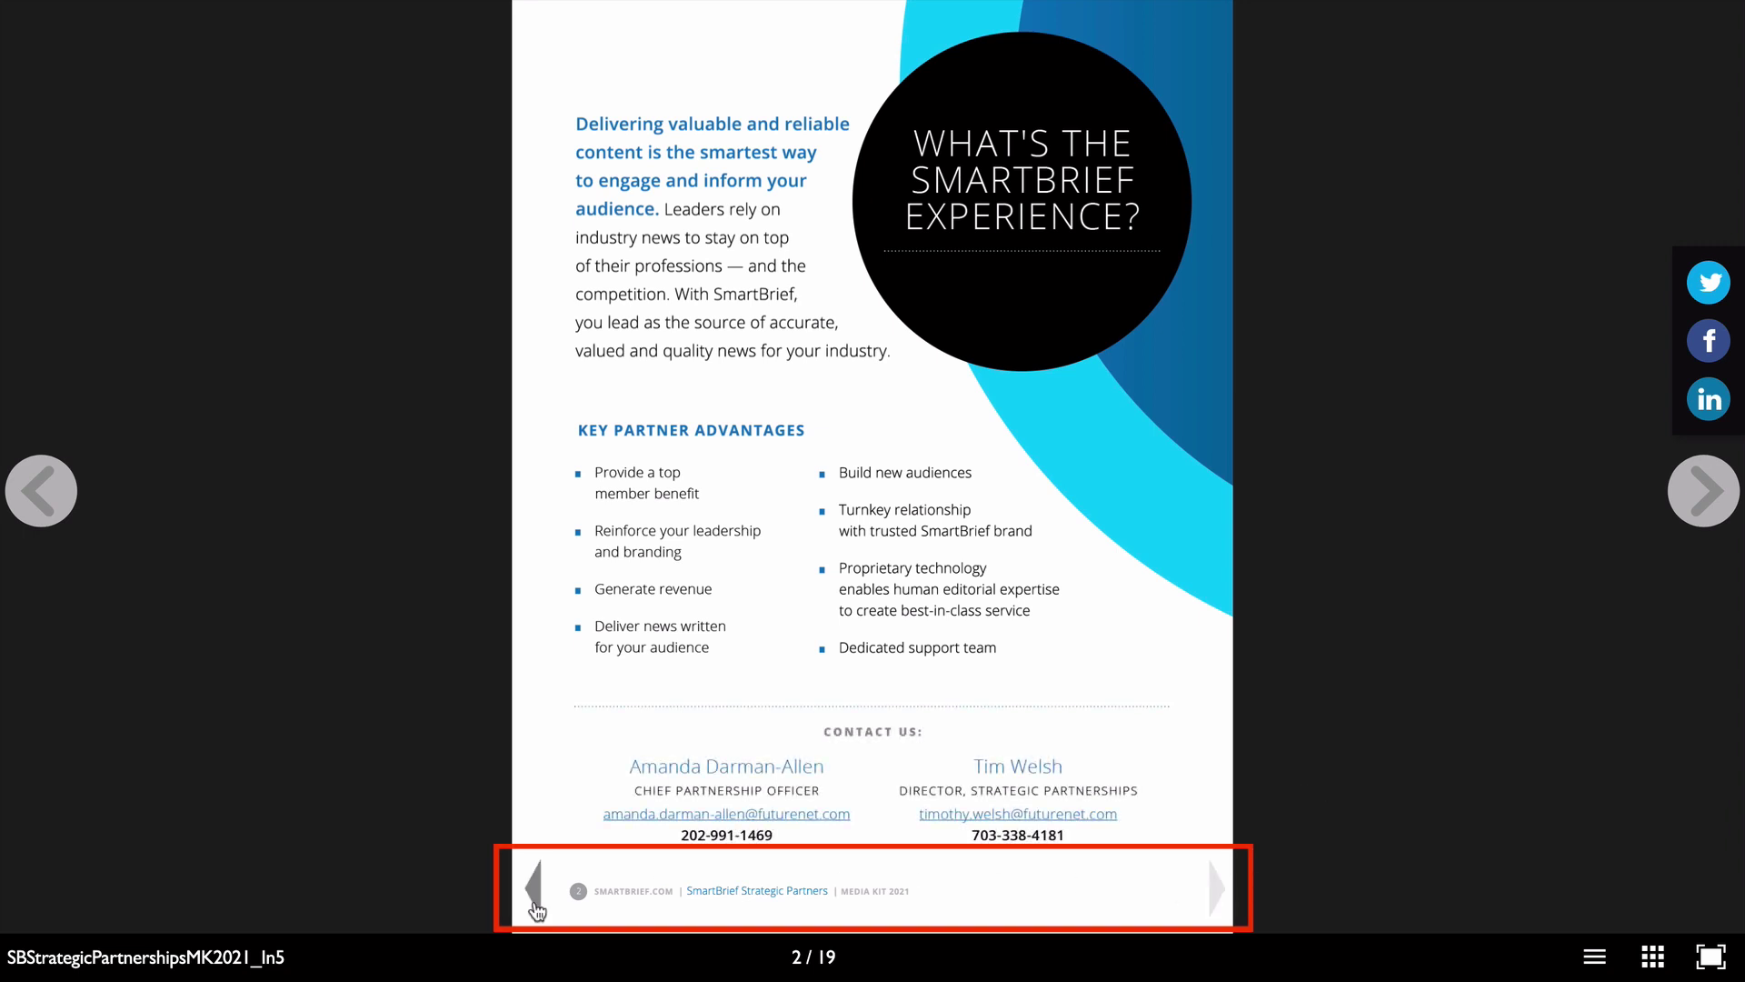
{"action": "key", "text": "Right"}
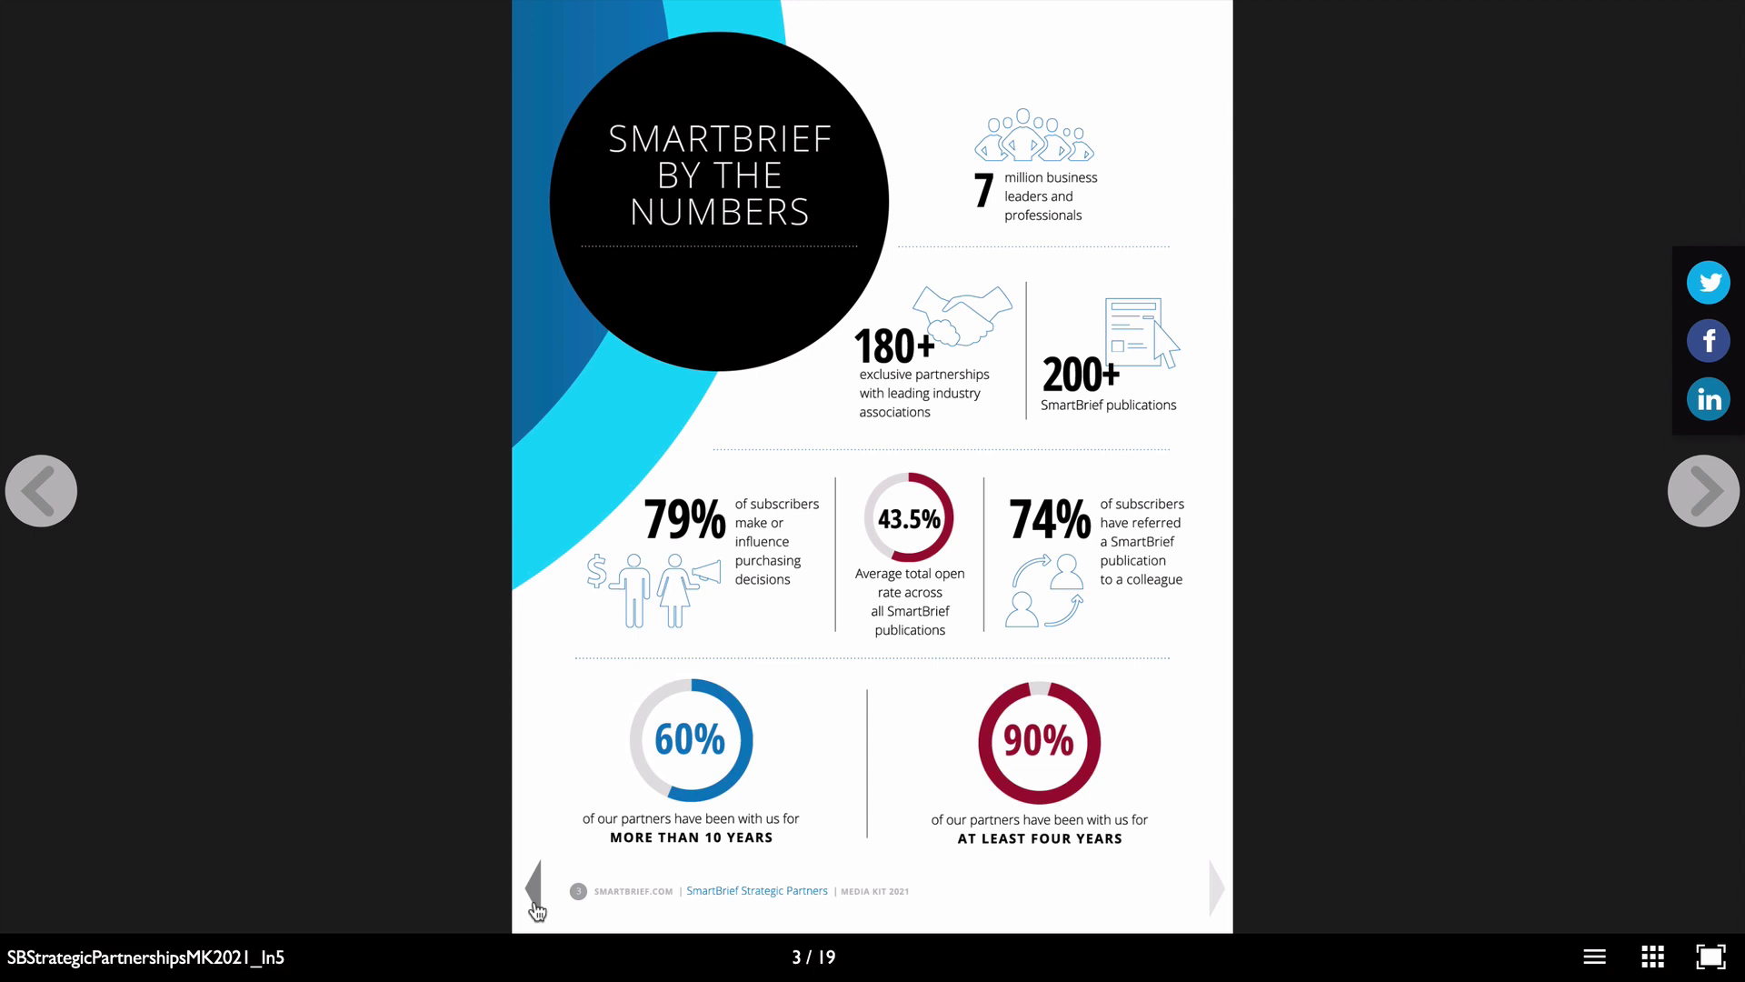
Go to the page 4 Table of Contents, then on to the Publishing Partners page.
{"action": "key", "text": "Right"}
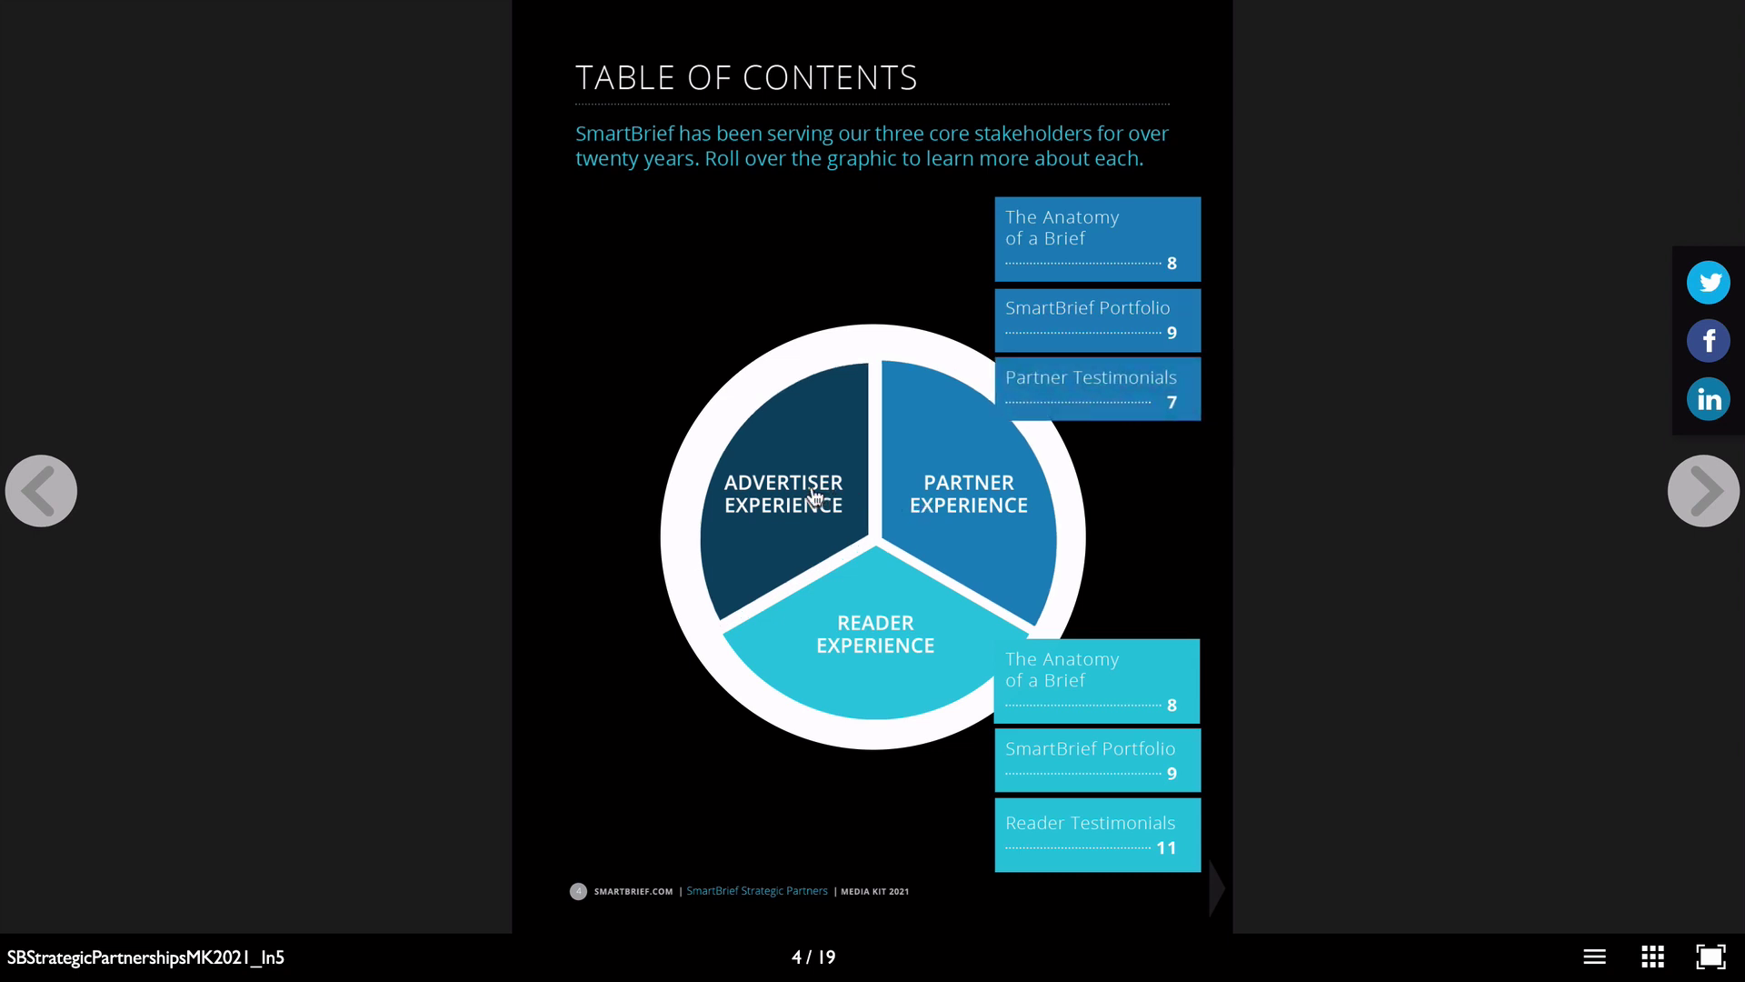
{"action": "mouse_move", "coordinate": [785, 495]}
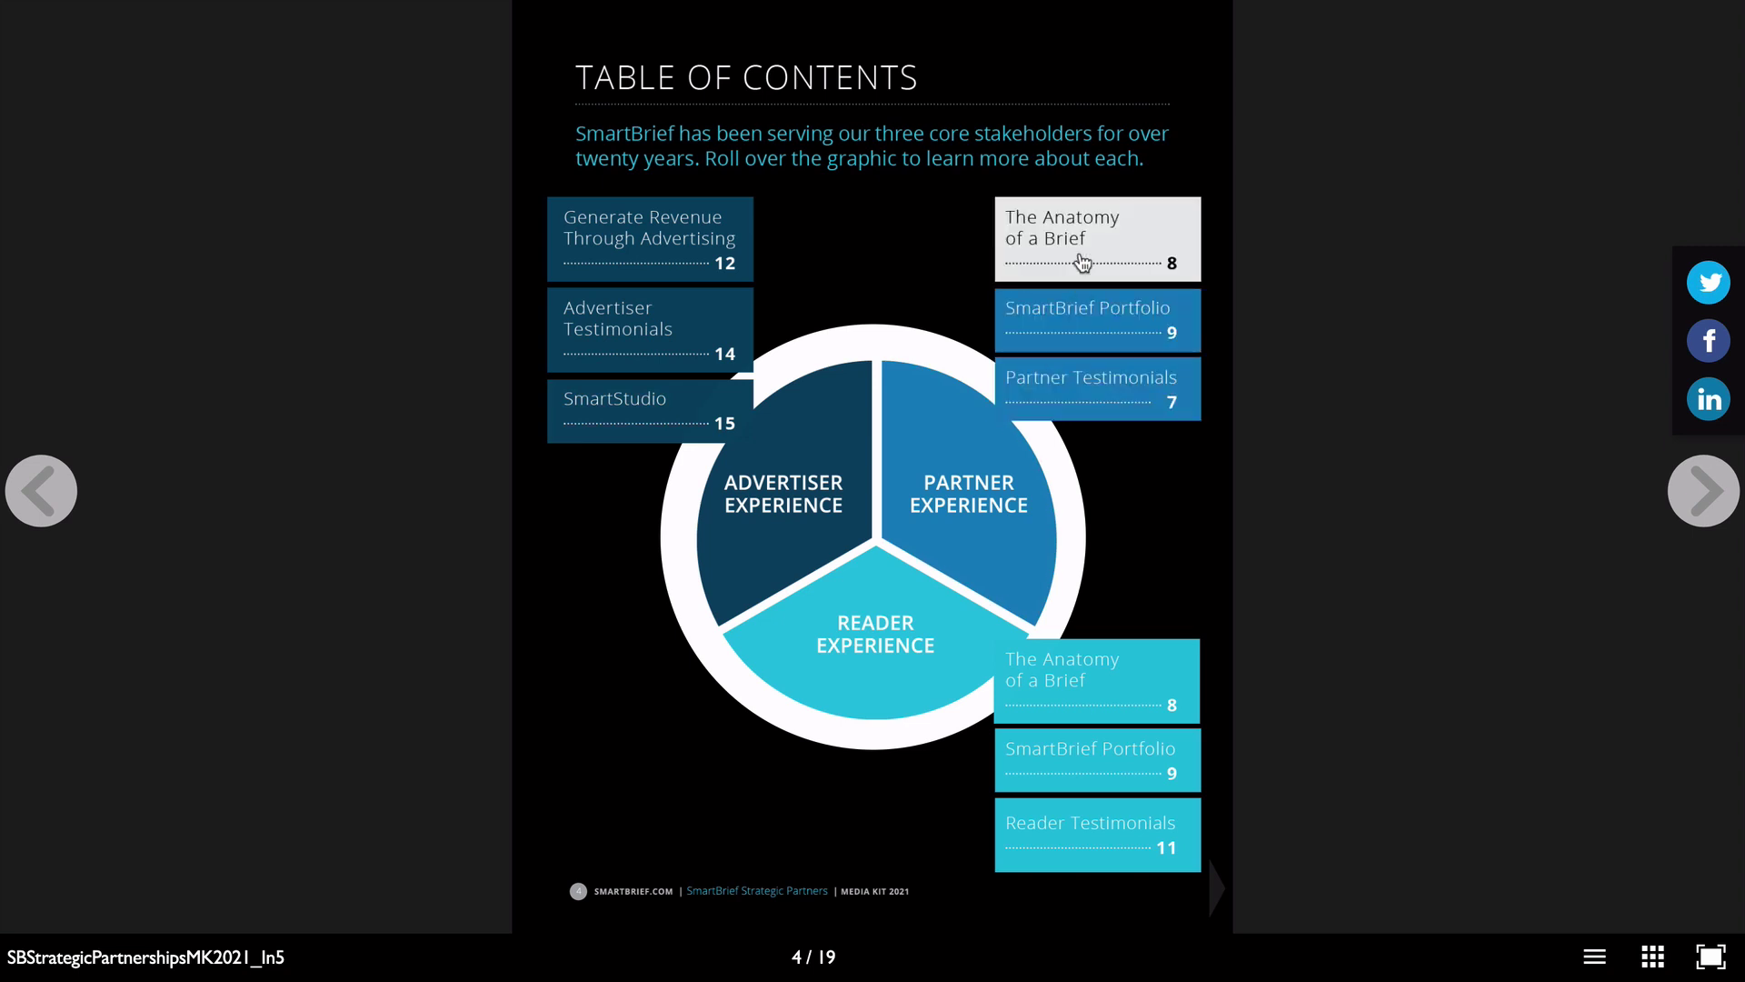
{"action": "left_click", "coordinate": [1081, 263]}
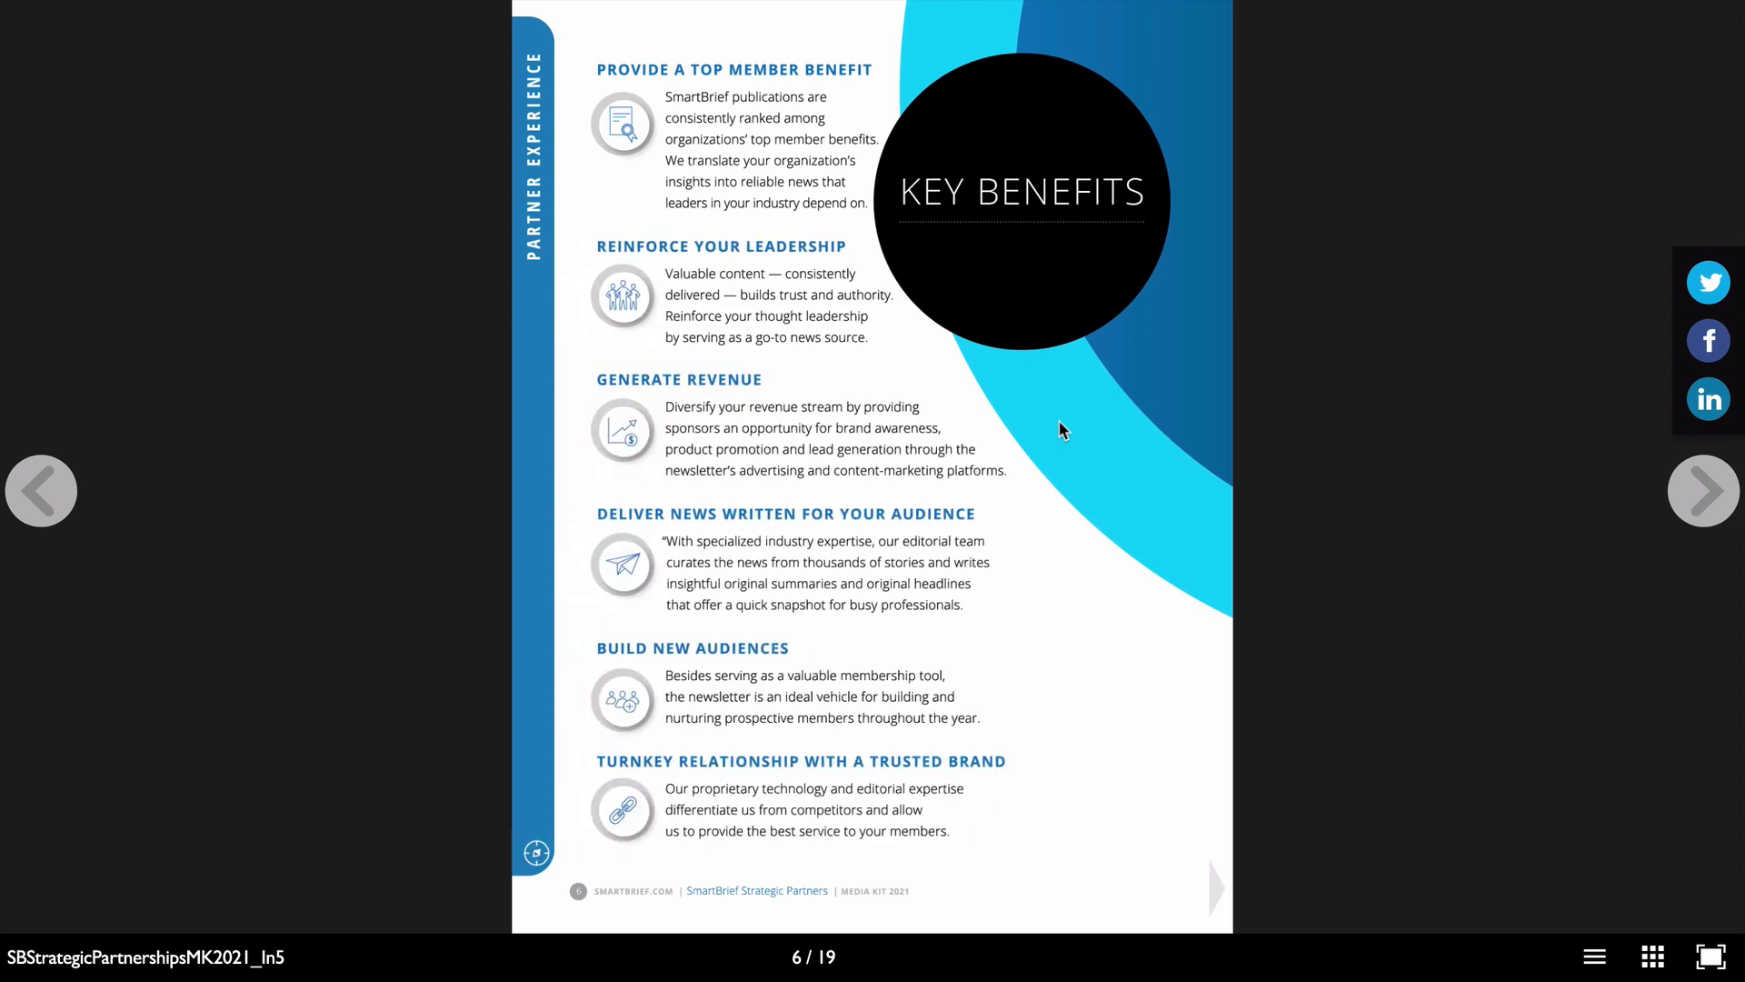
View the second, third and fourth Partner Testimonials quotes, then go to 'The Anatomy of a Brief'.
{"action": "key", "text": "Right"}
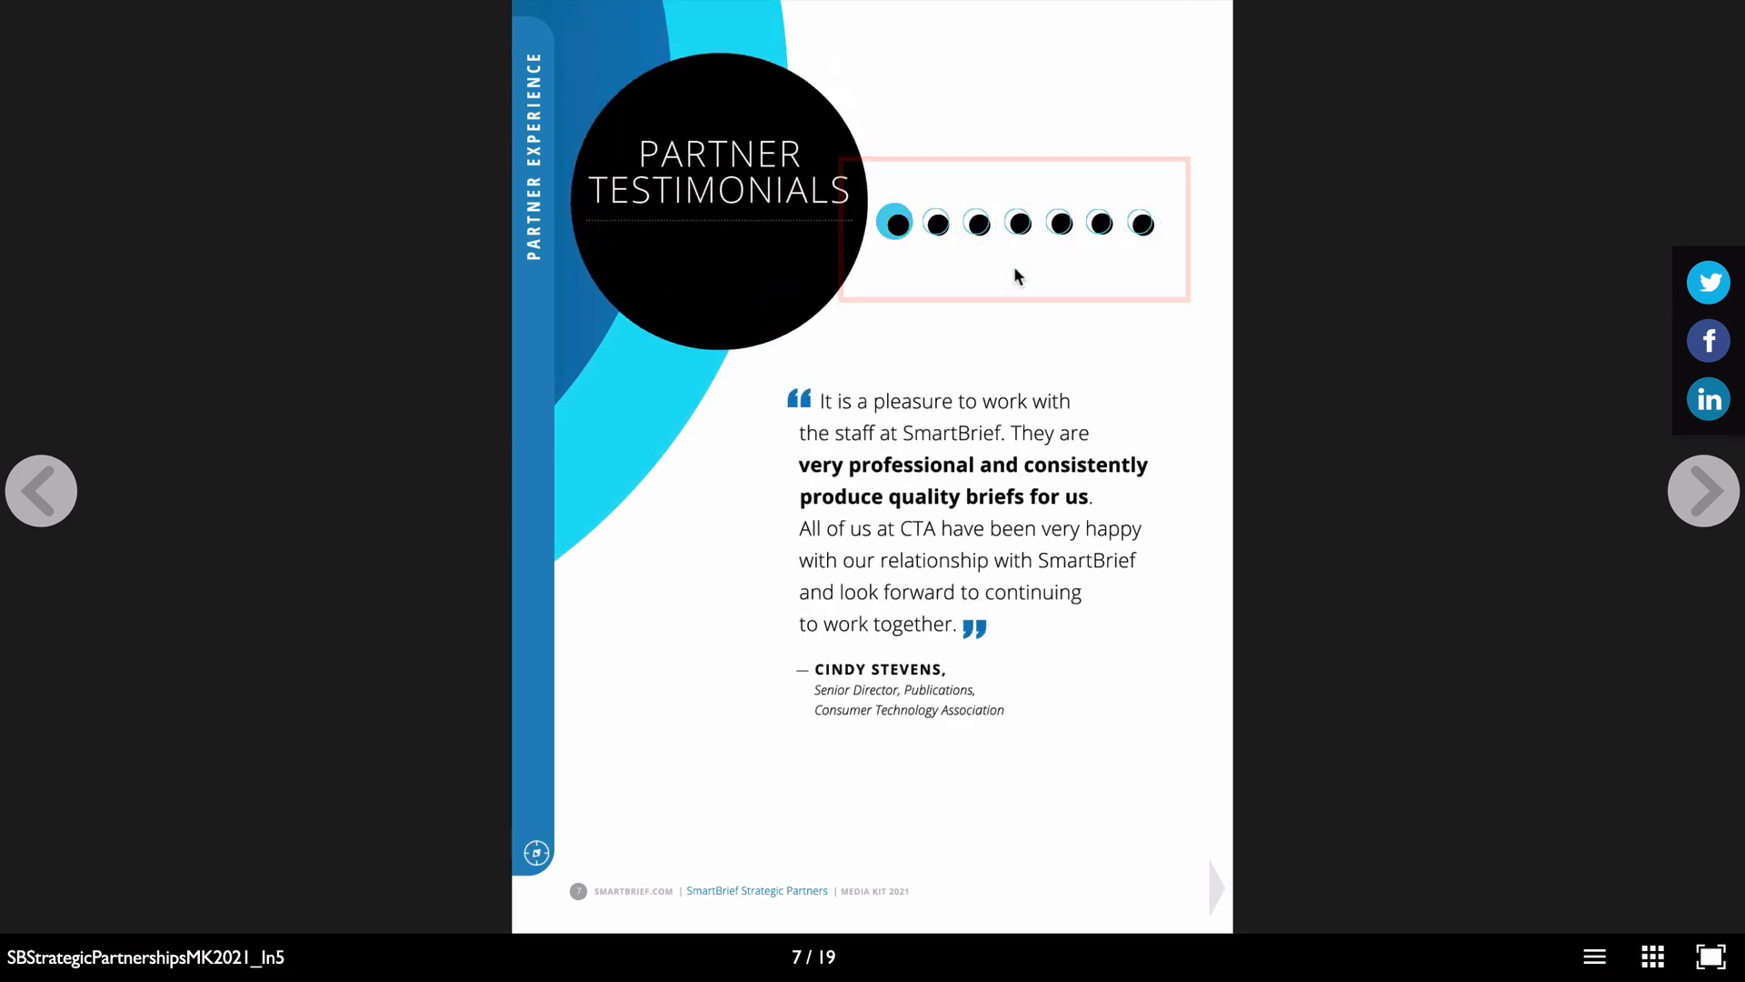
{"action": "left_click", "coordinate": [938, 226]}
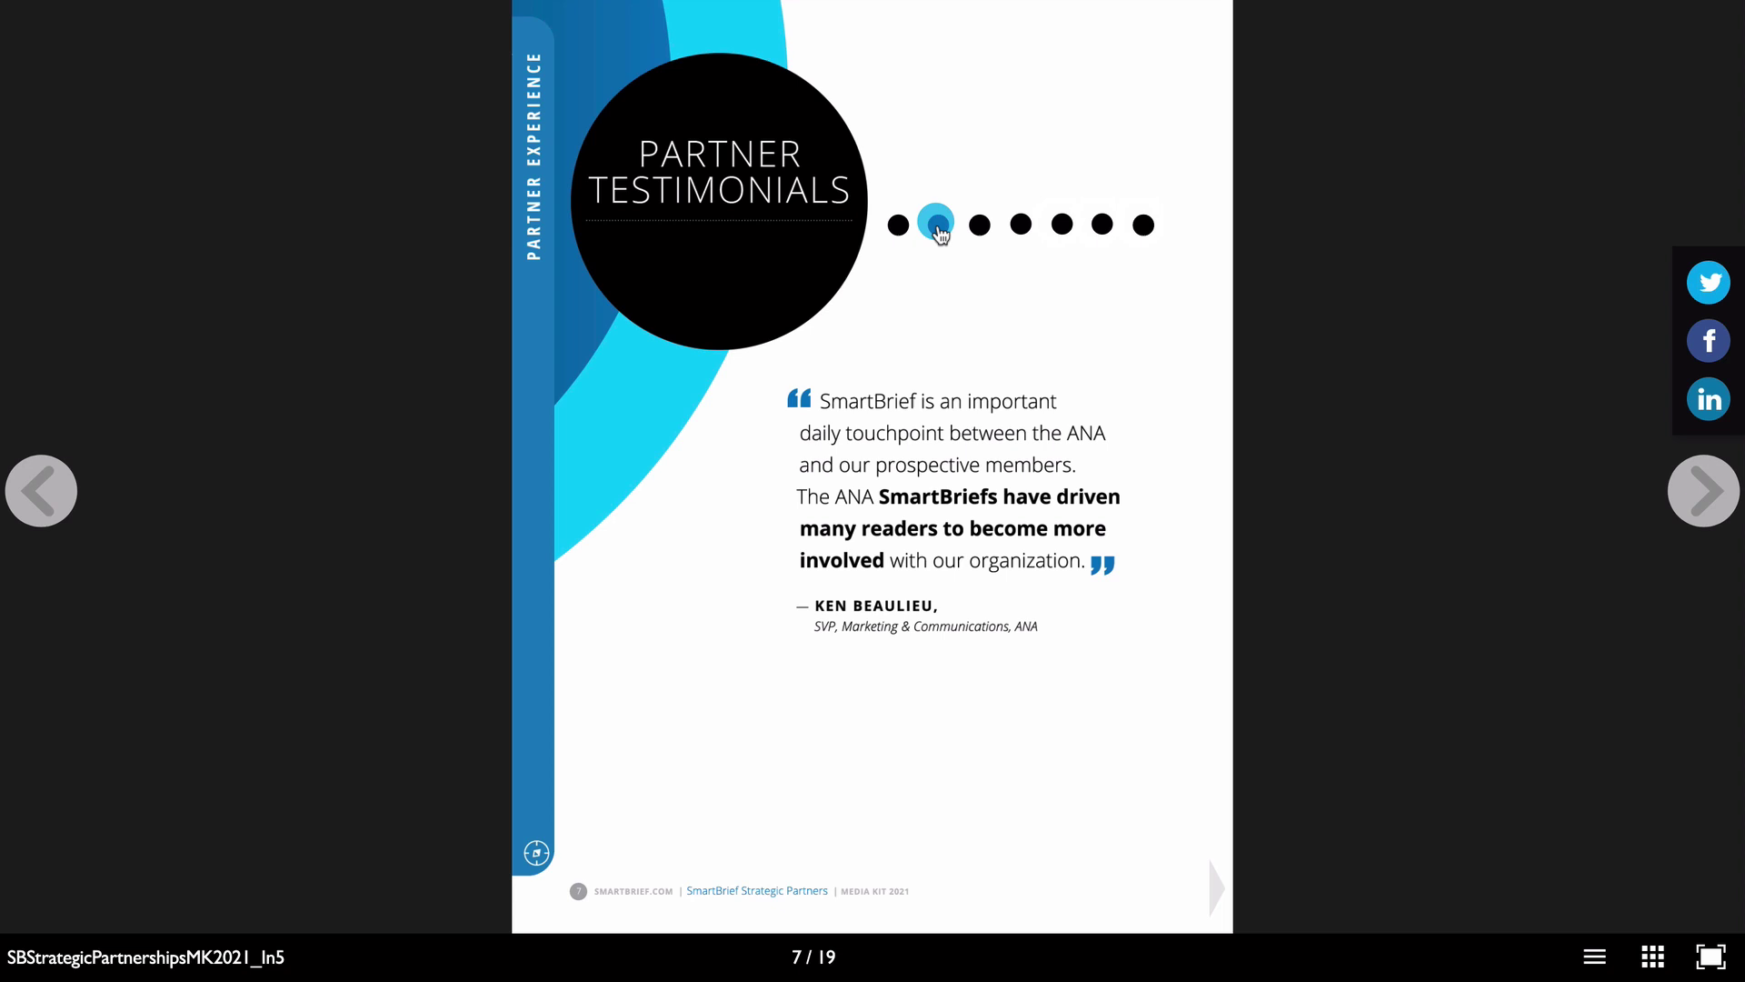
{"action": "left_click", "coordinate": [979, 226]}
{"action": "left_click", "coordinate": [1020, 225]}
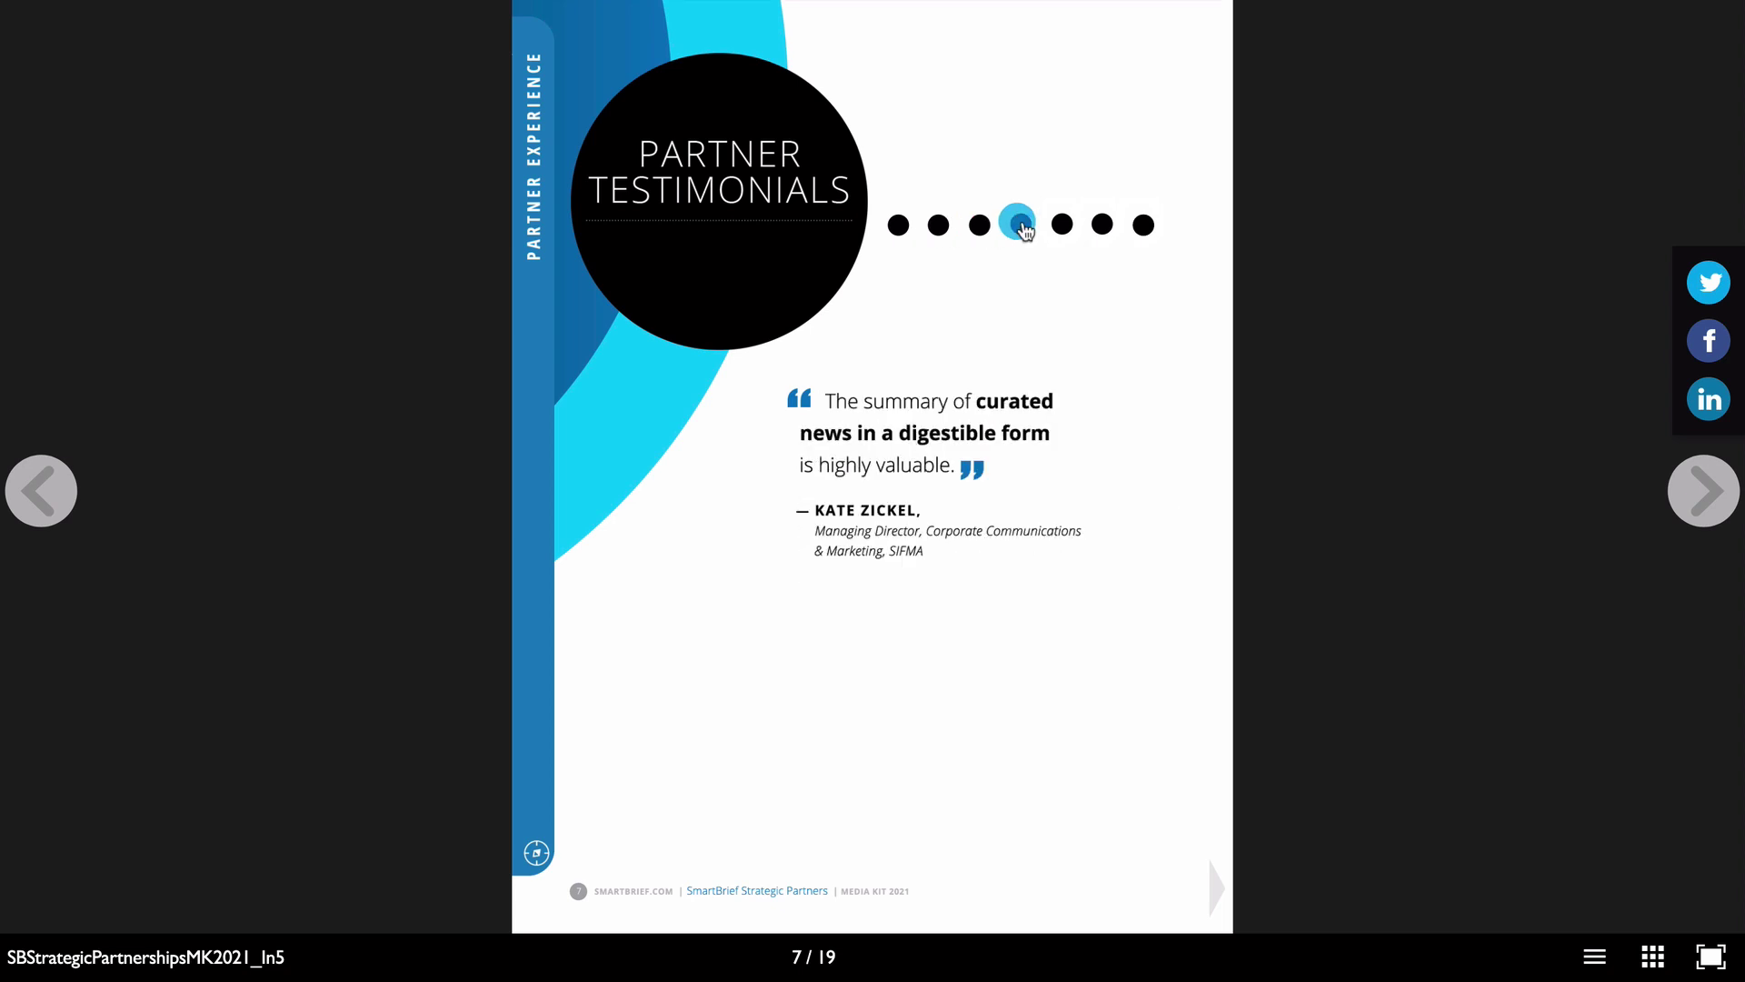
{"action": "key", "text": "Right"}
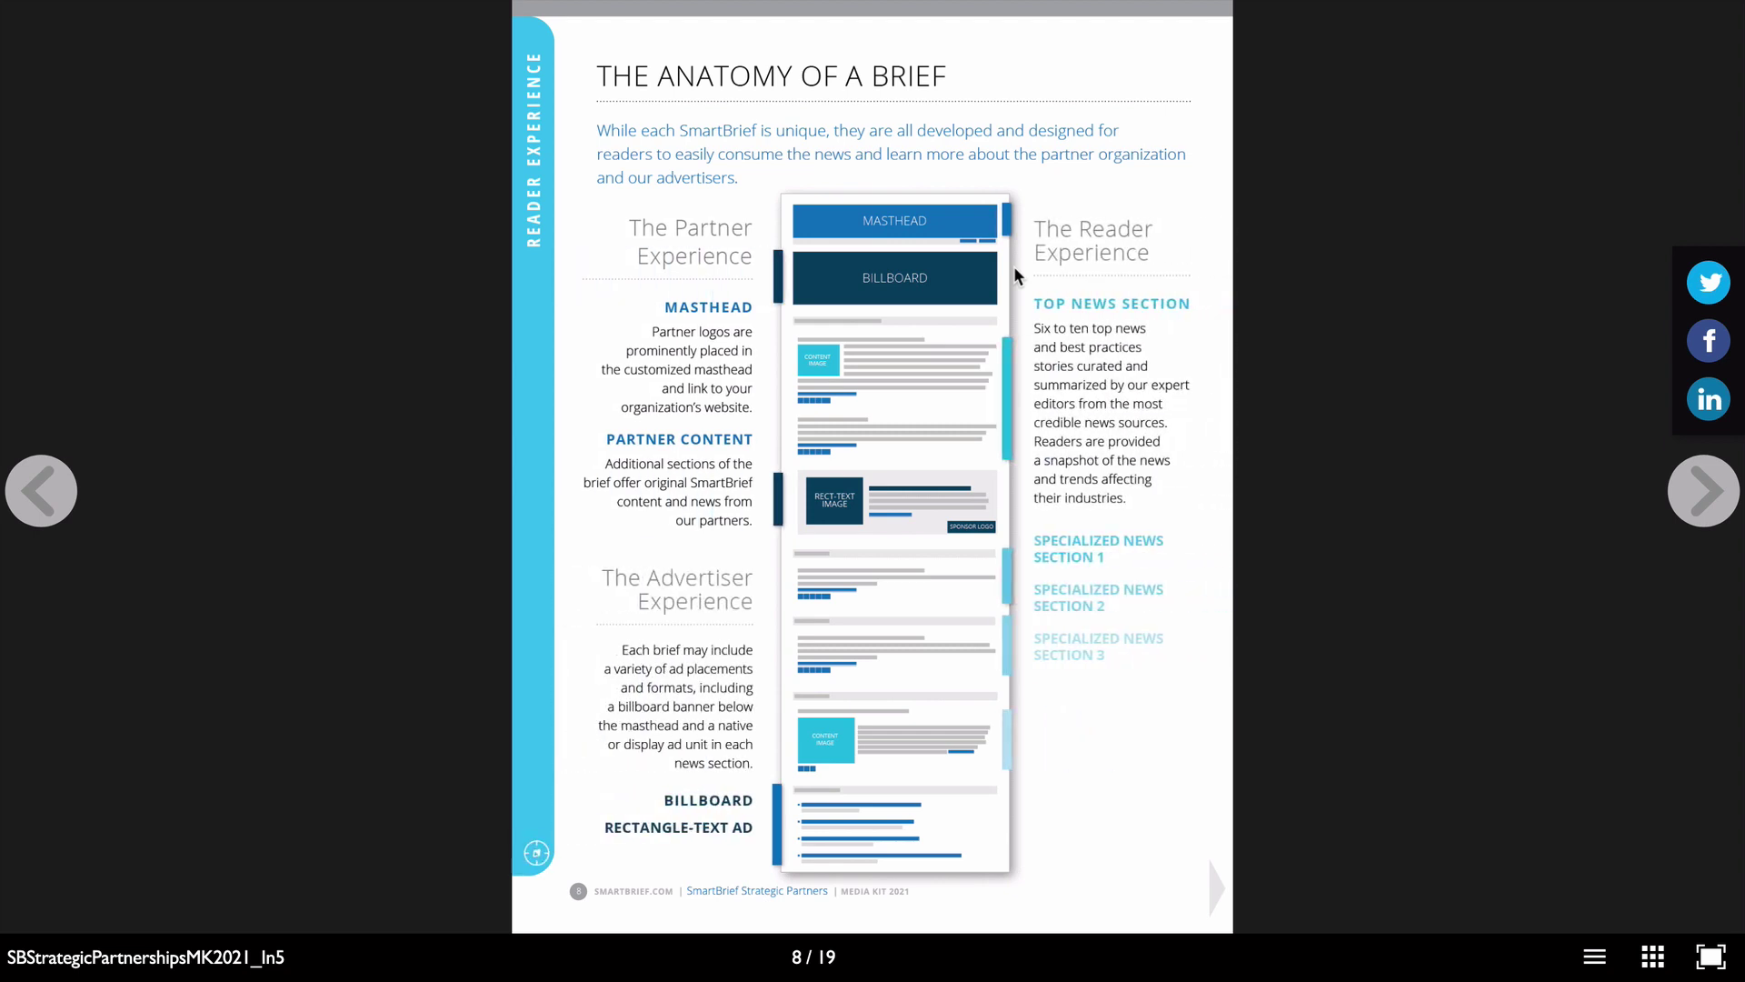
Page forward from page 8 through both SmartBrief Portfolio pages to Reader Testimonials, page 11.
{"action": "key", "text": "Right"}
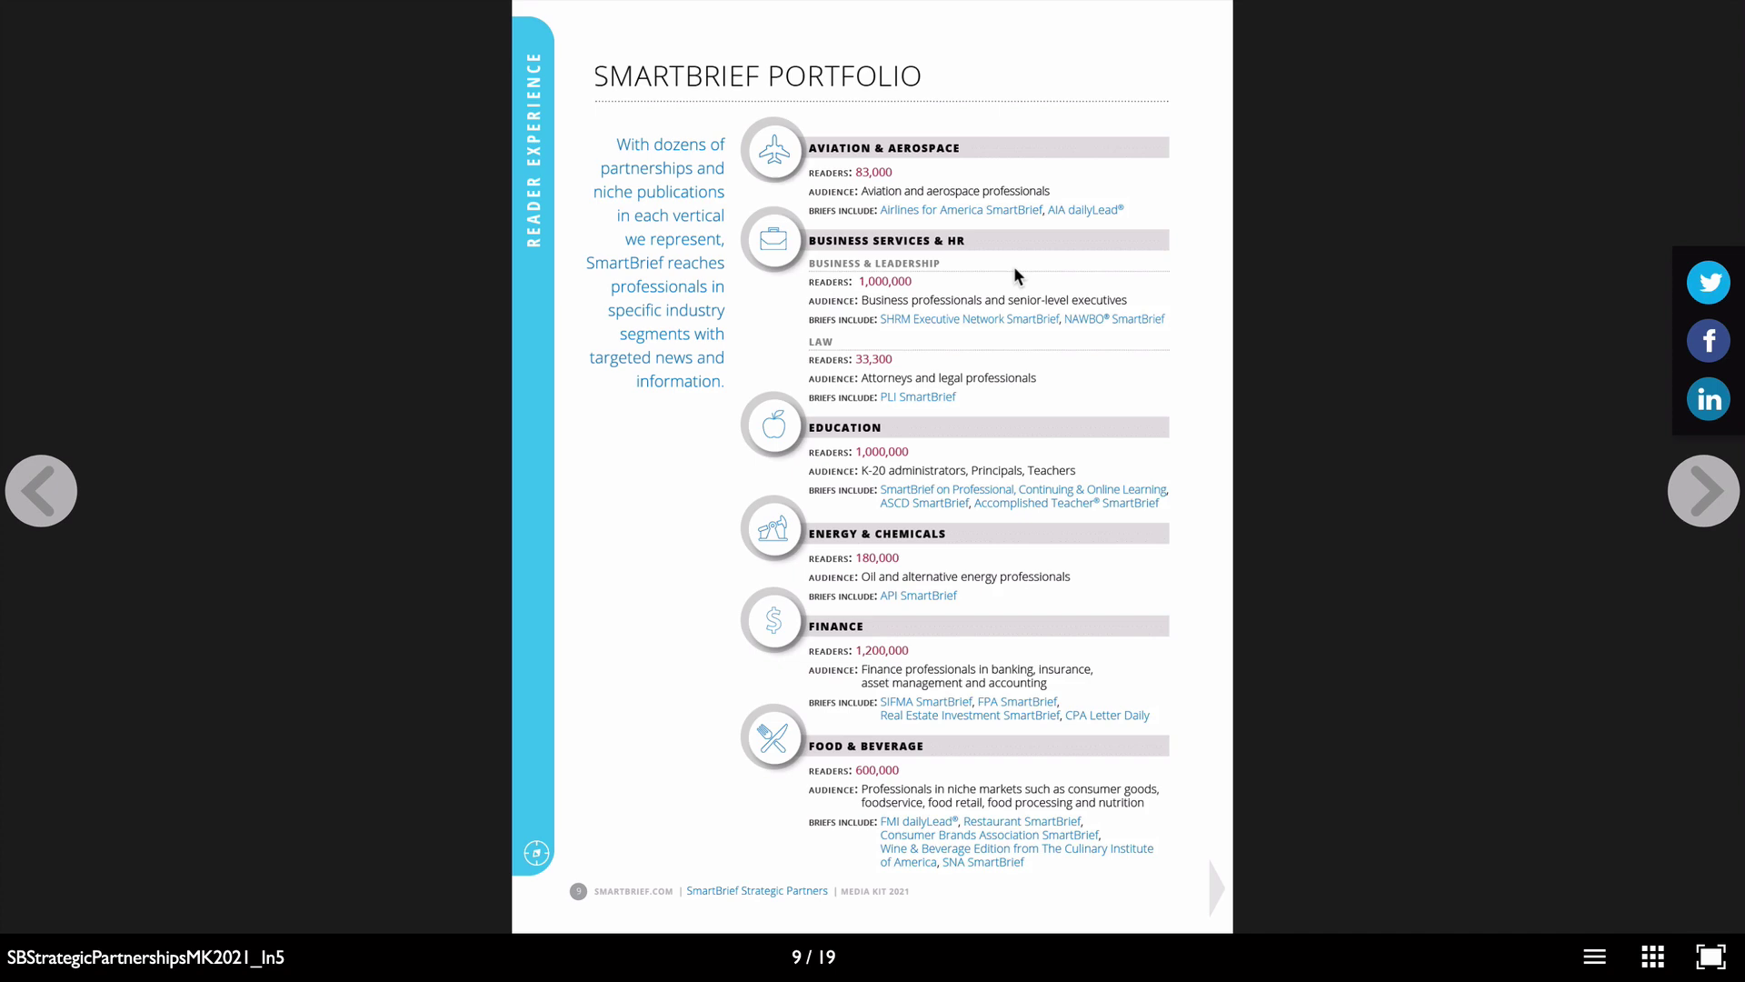
{"action": "key", "text": "Right"}
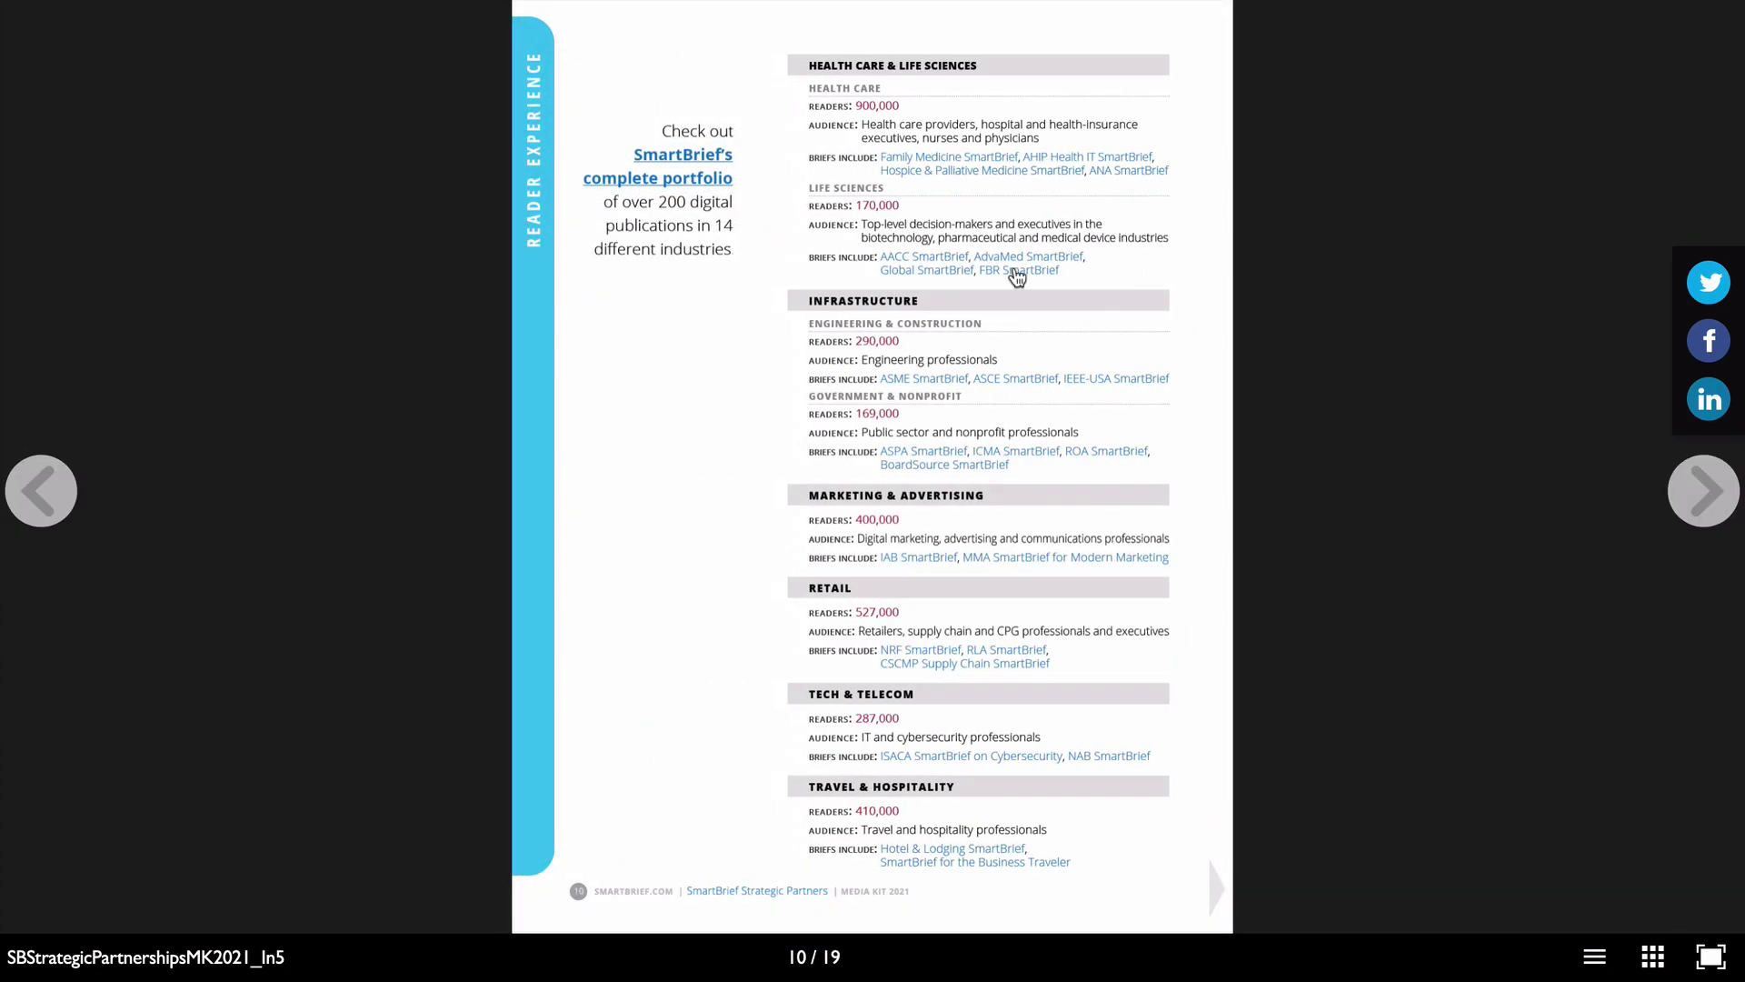
{"action": "key", "text": "Right"}
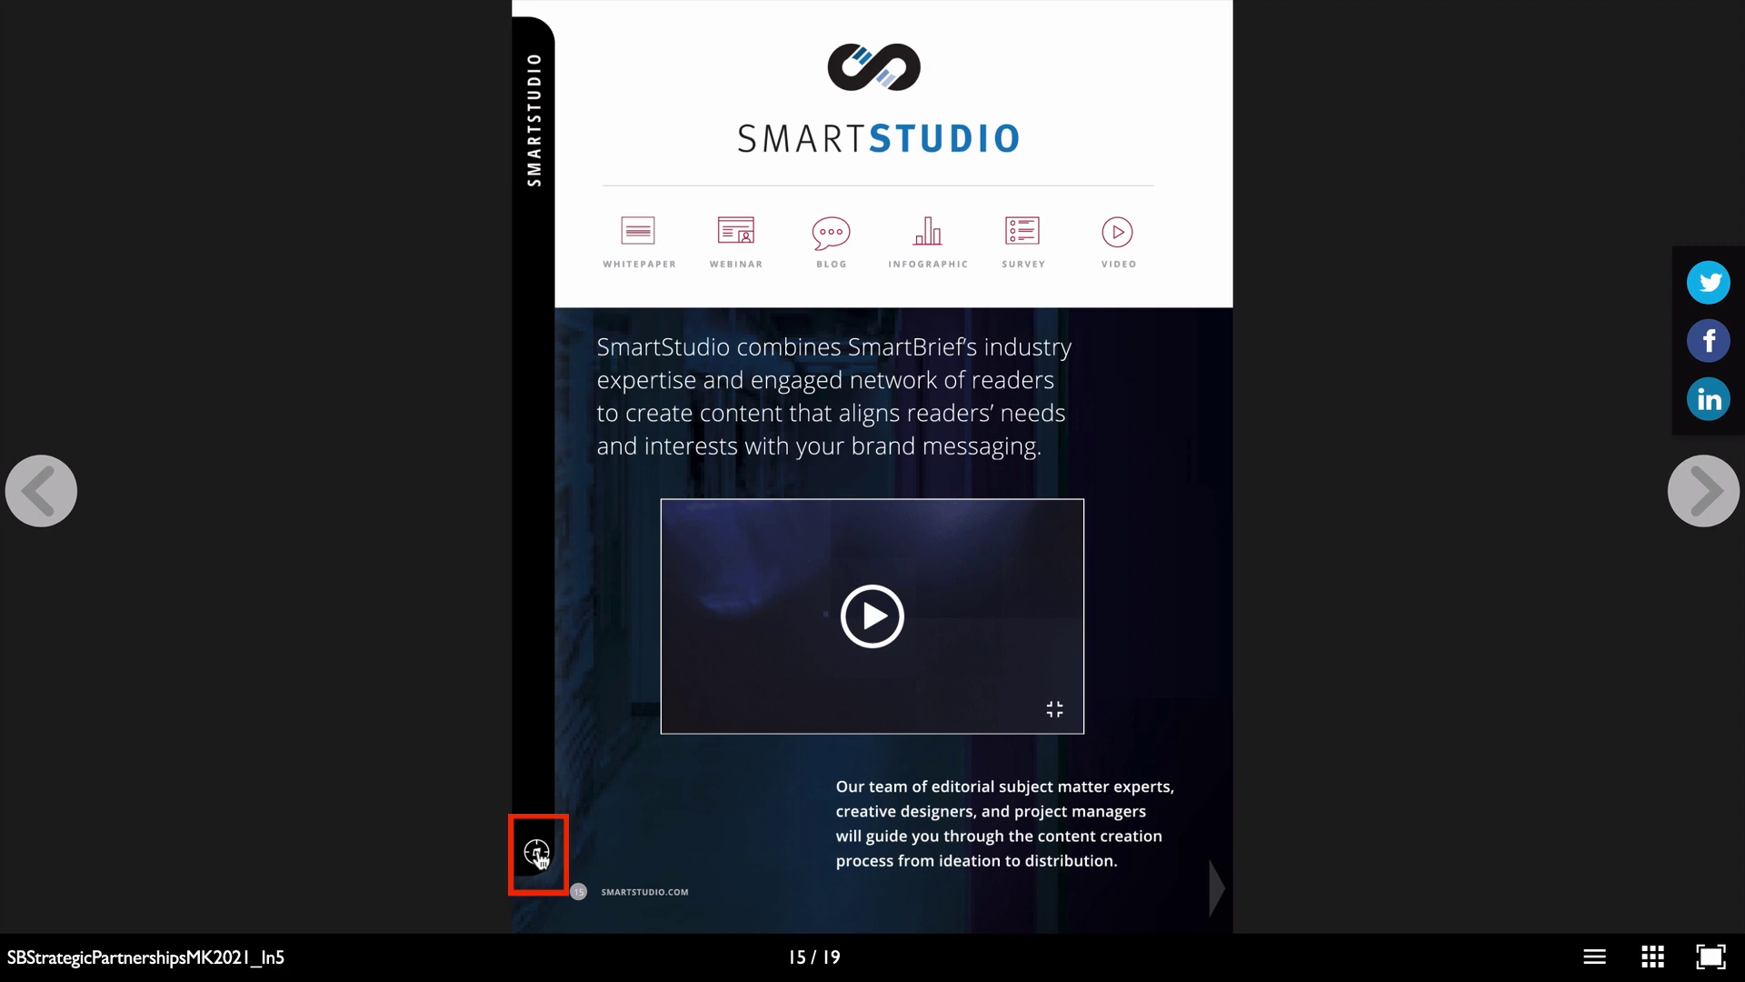
Use the SmartStudio footer home icon to return to the page 4 Table of Contents.
{"action": "left_click", "coordinate": [537, 854]}
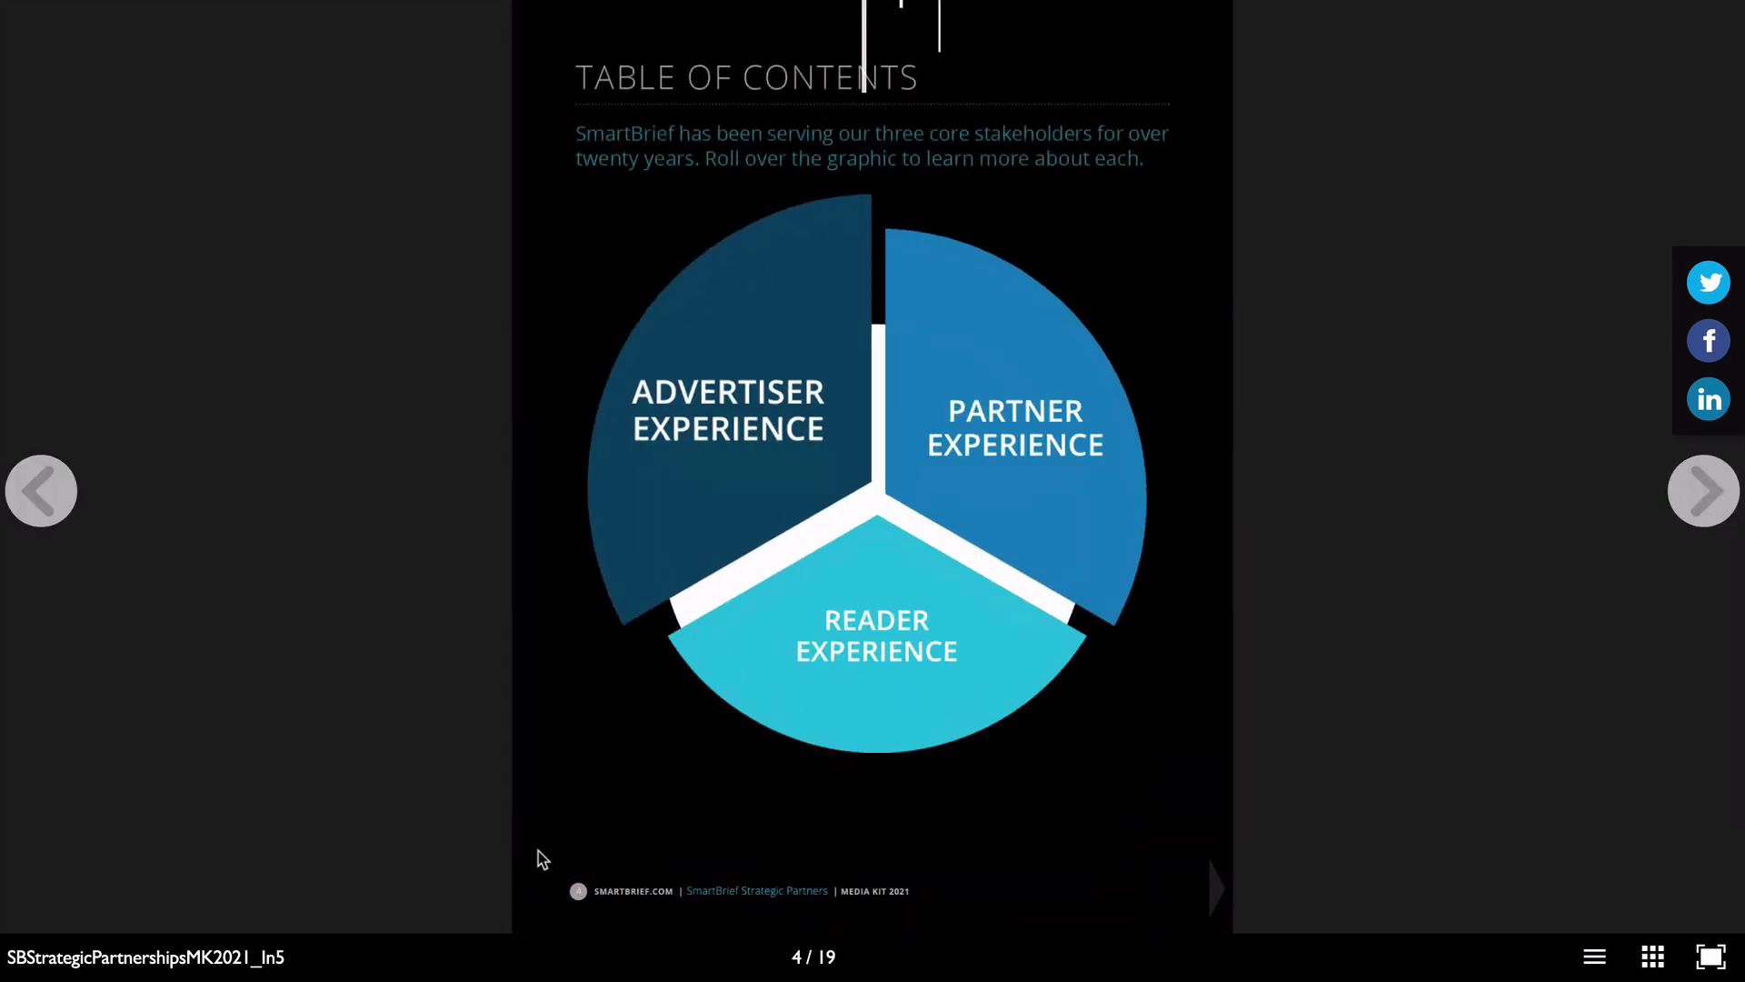